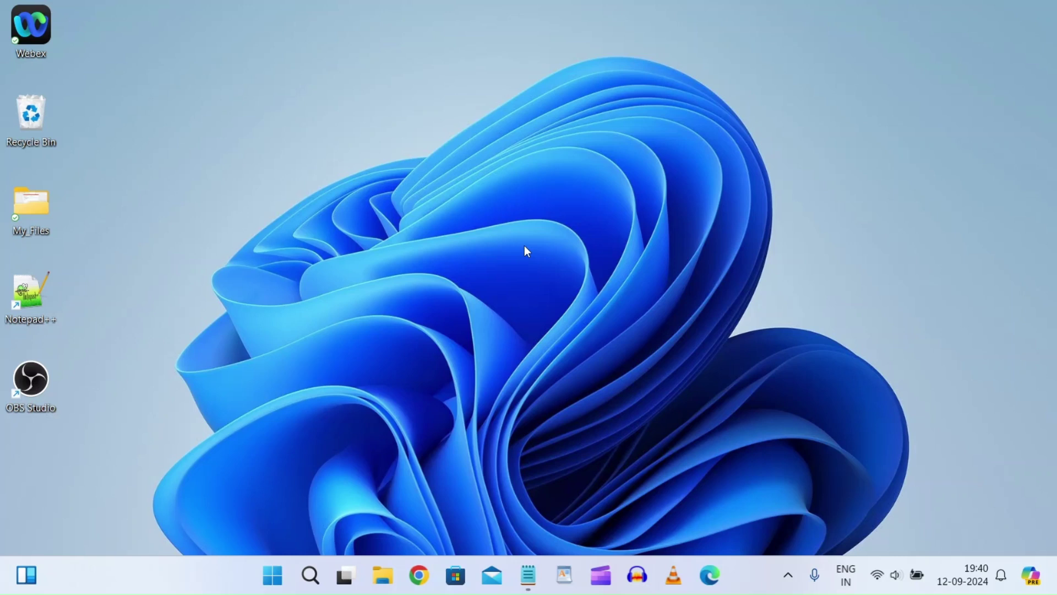
Search Microsoft Store for 'powertoys' and install Microsoft PowerToys (258.9 MB).
{"action": "left_click", "coordinate": [457, 577]}
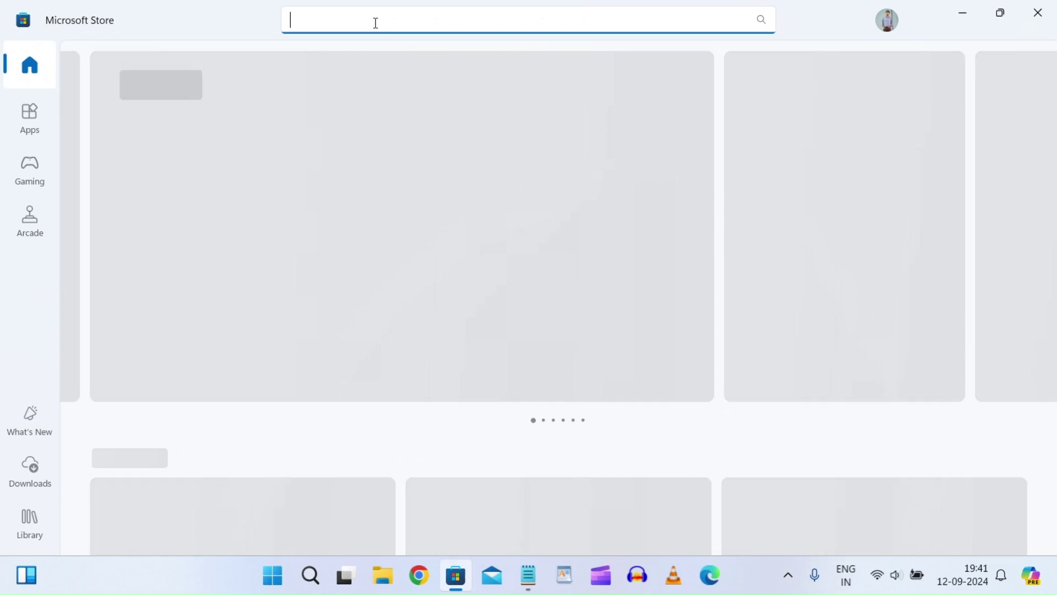
{"action": "type", "text": "powert"}
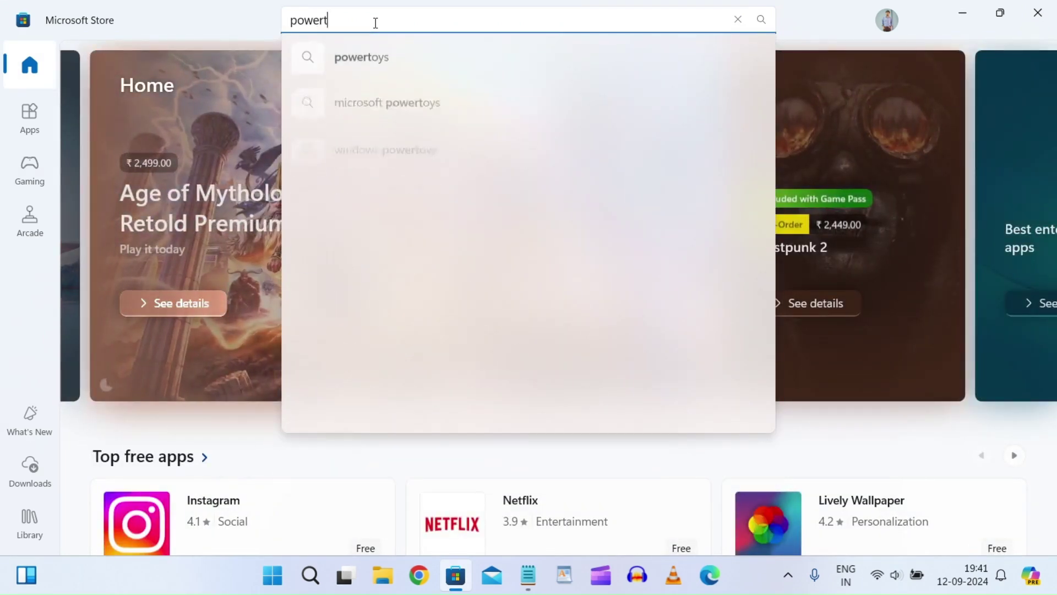
{"action": "type", "text": "oys"}
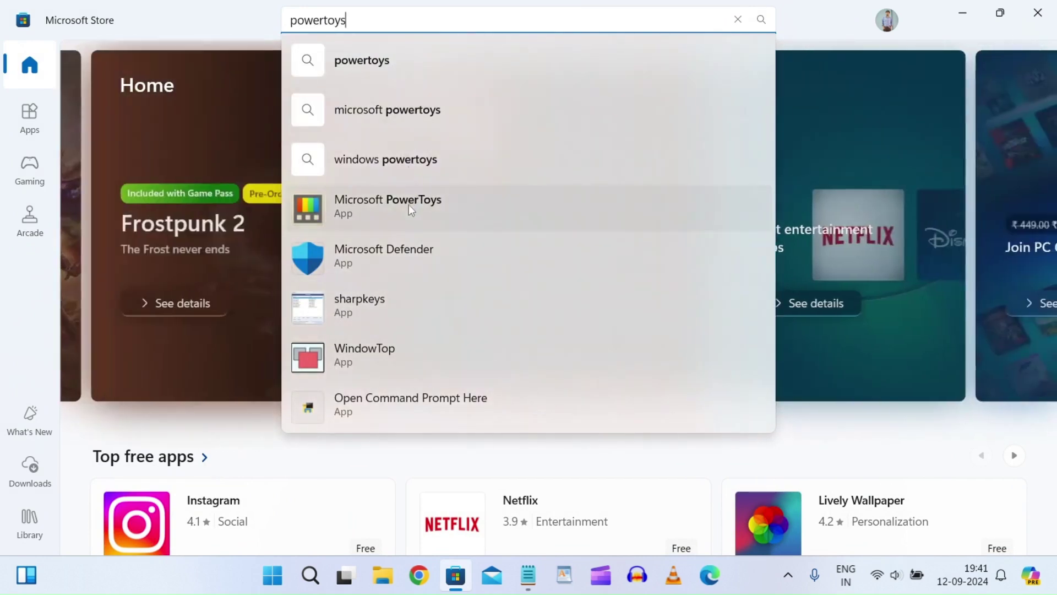
{"action": "left_click", "coordinate": [408, 208]}
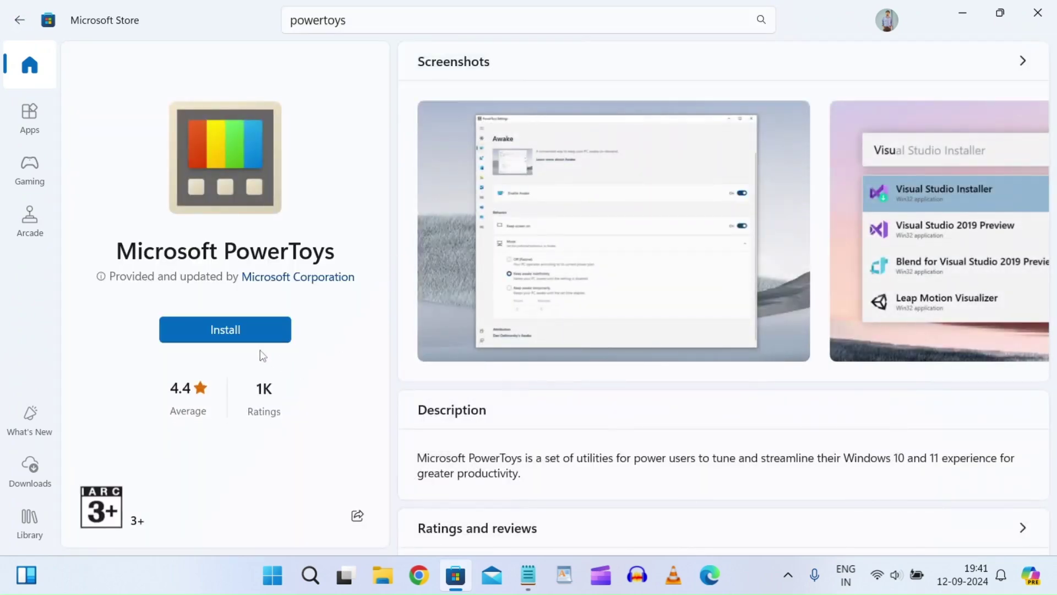
{"action": "left_click", "coordinate": [231, 331]}
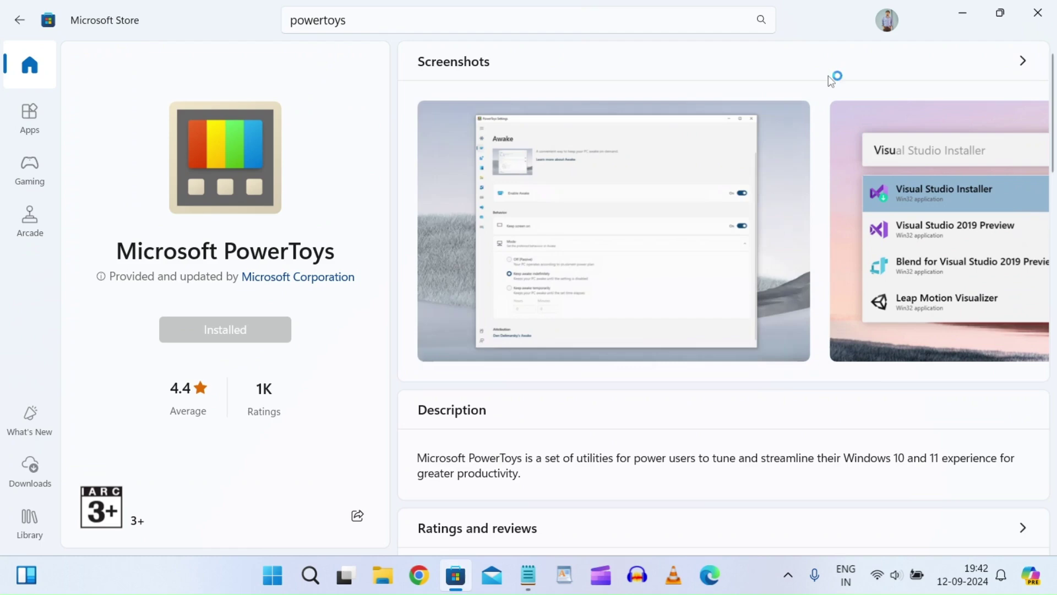
Close the Store and find PowerToys by searching Start for 'po'.
{"action": "left_click", "coordinate": [1036, 15]}
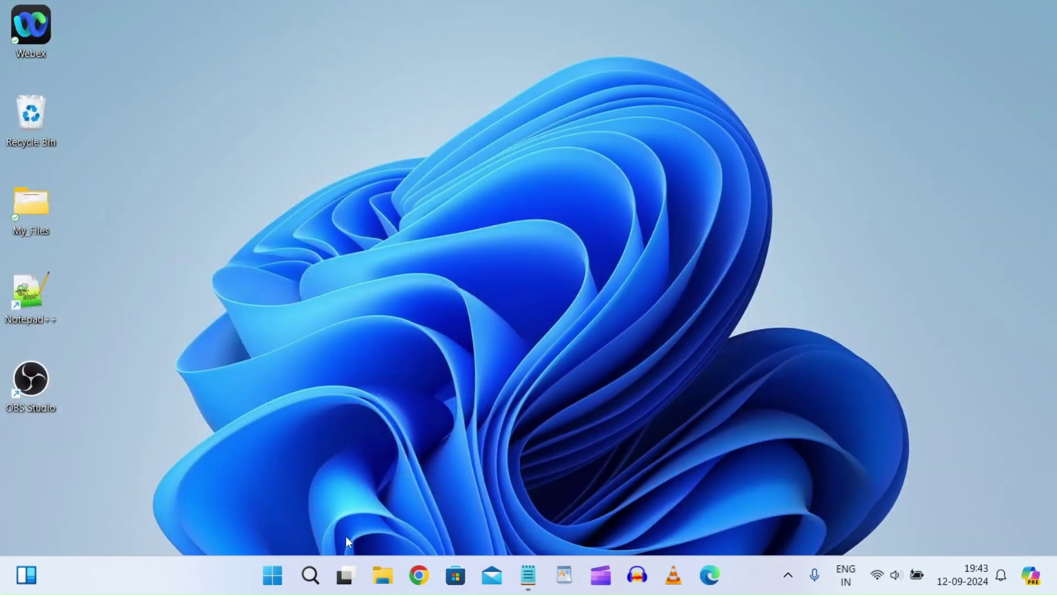
{"action": "left_click", "coordinate": [311, 575]}
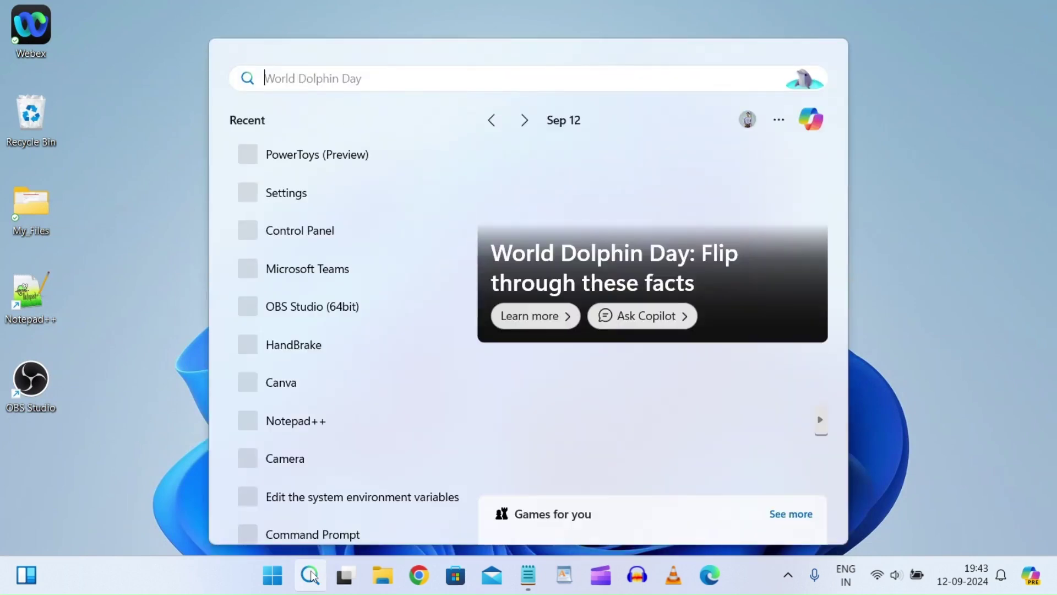
{"action": "type", "text": "po"}
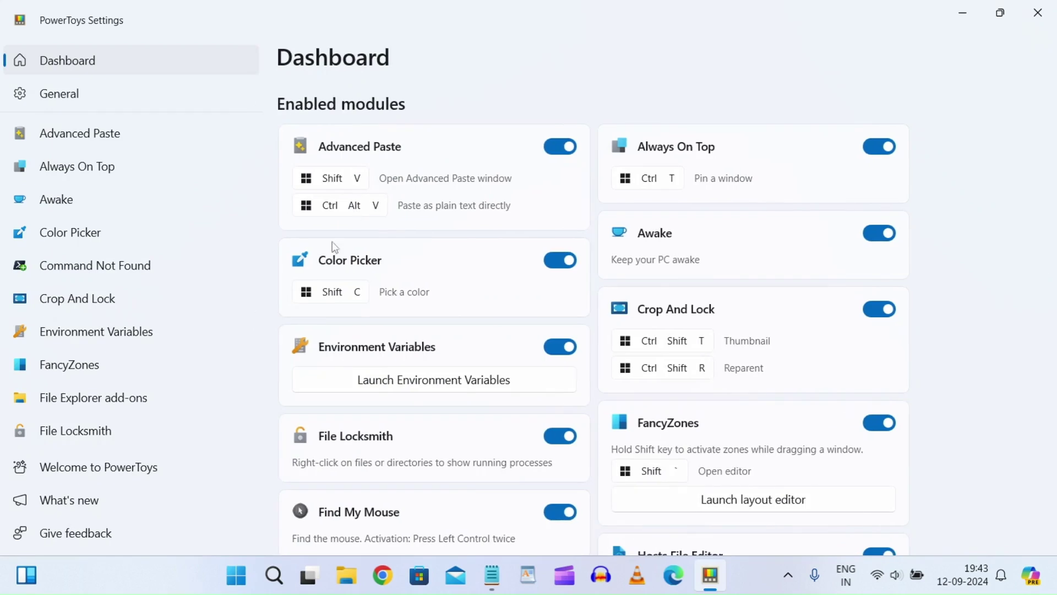
{"action": "scroll", "coordinate": [80, 434], "scroll_direction": "down", "scroll_amount": 5}
{"action": "scroll", "coordinate": [78, 435], "scroll_direction": "down", "scroll_amount": 3}
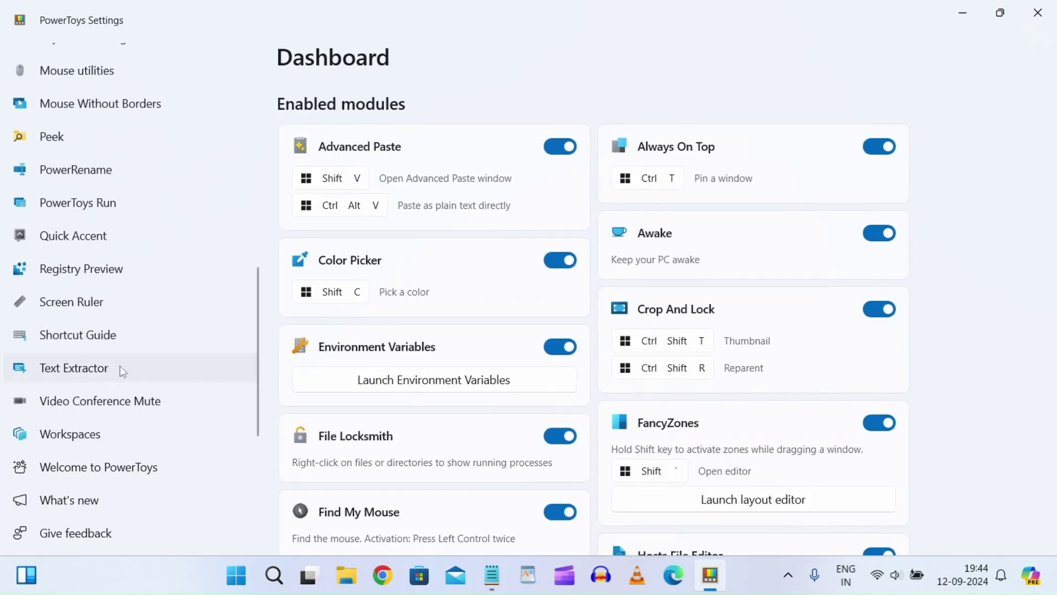
{"action": "scroll", "coordinate": [108, 342], "scroll_direction": "up", "scroll_amount": 5}
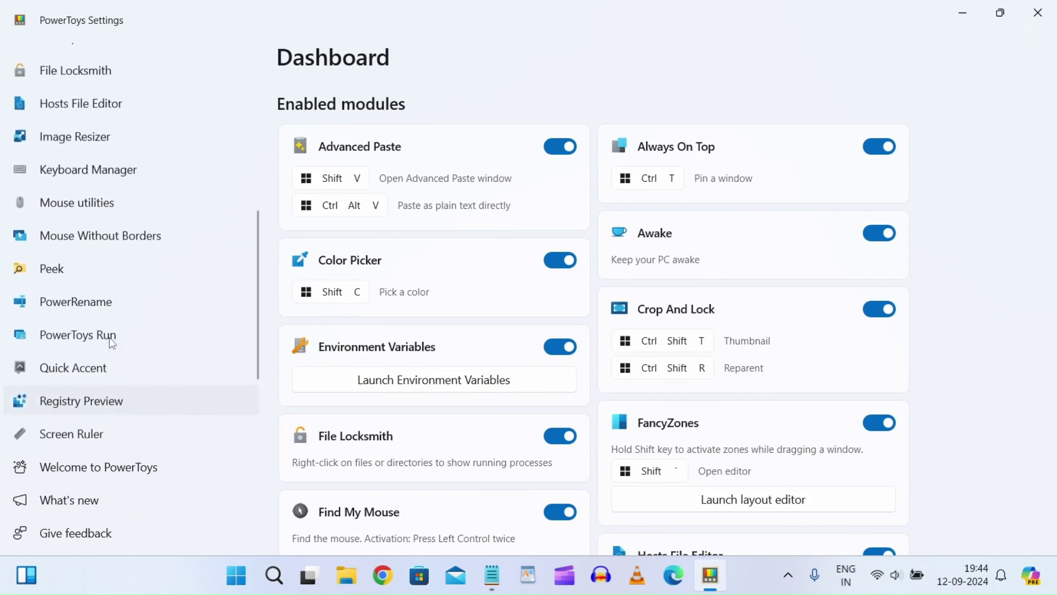
Go to the Keyboard Manager page and toggle Enable Keyboard Manager off, then back on.
{"action": "left_click", "coordinate": [117, 184]}
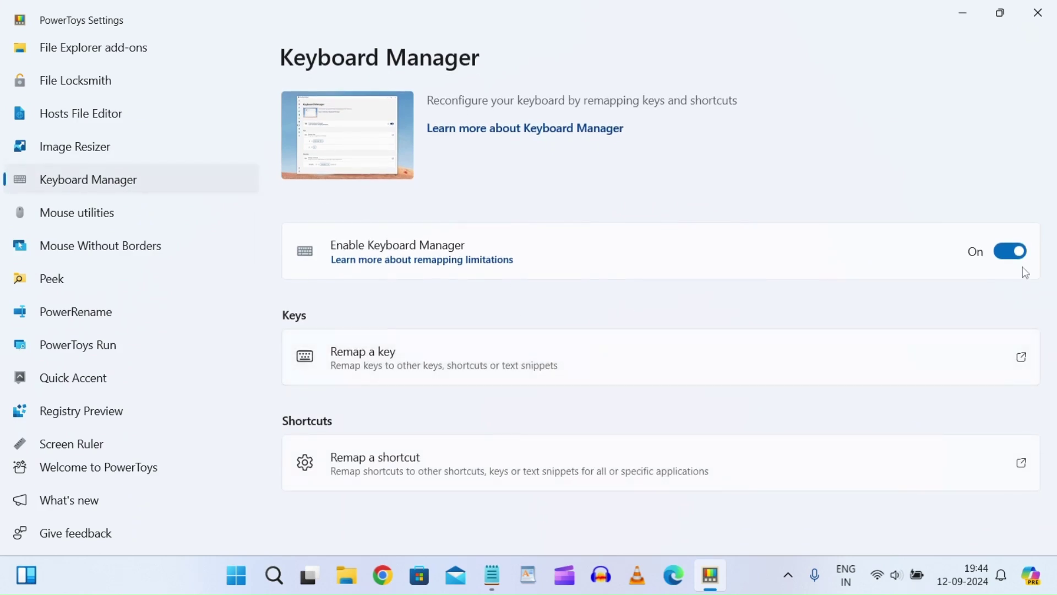
{"action": "left_click", "coordinate": [1015, 254]}
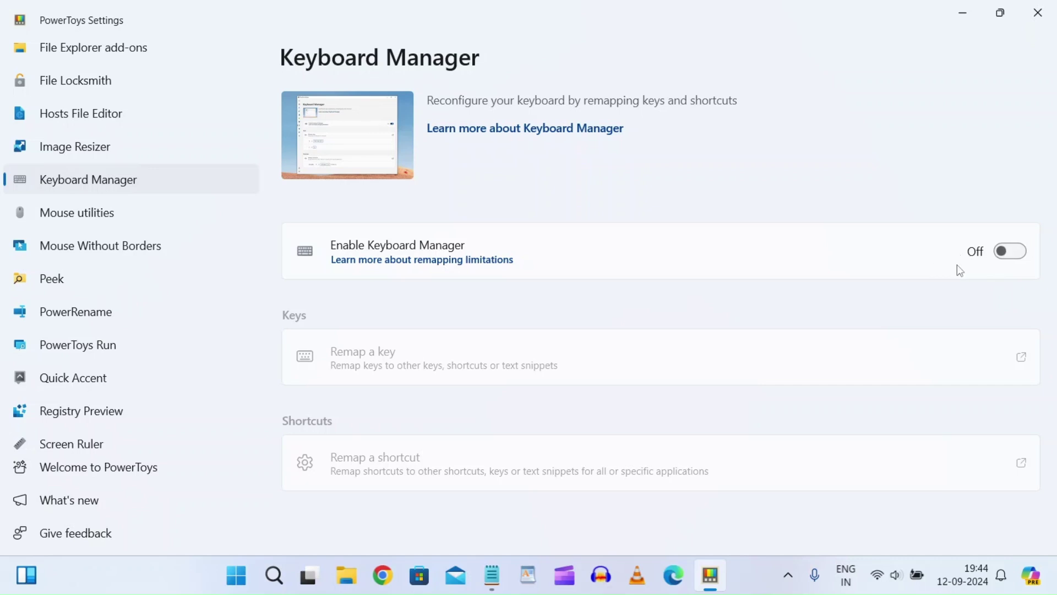
{"action": "left_click", "coordinate": [1005, 255]}
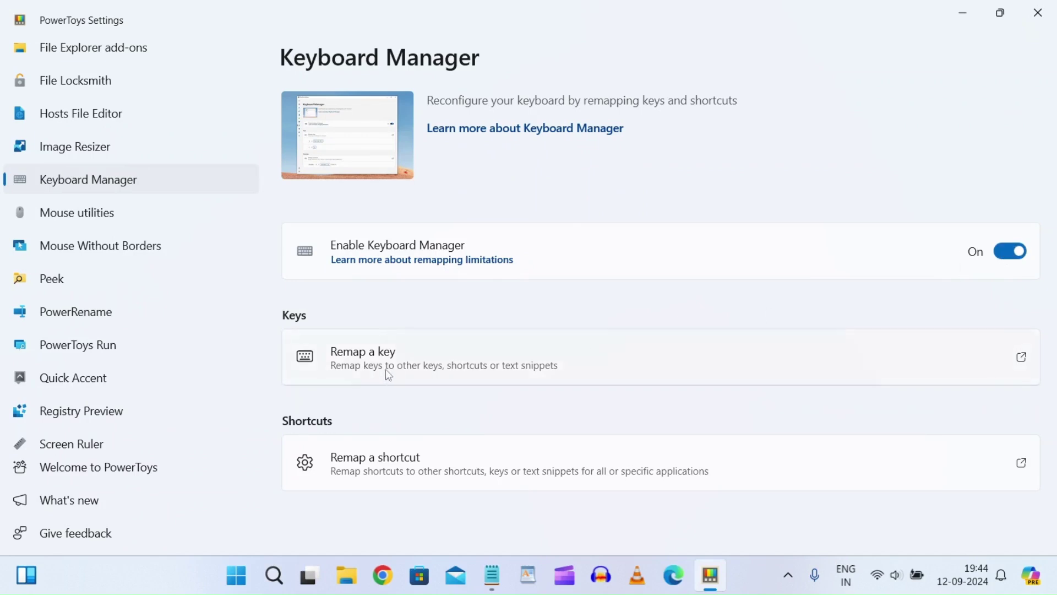
In Remap keys, add a new remapping with B as the original key.
{"action": "left_click", "coordinate": [421, 359]}
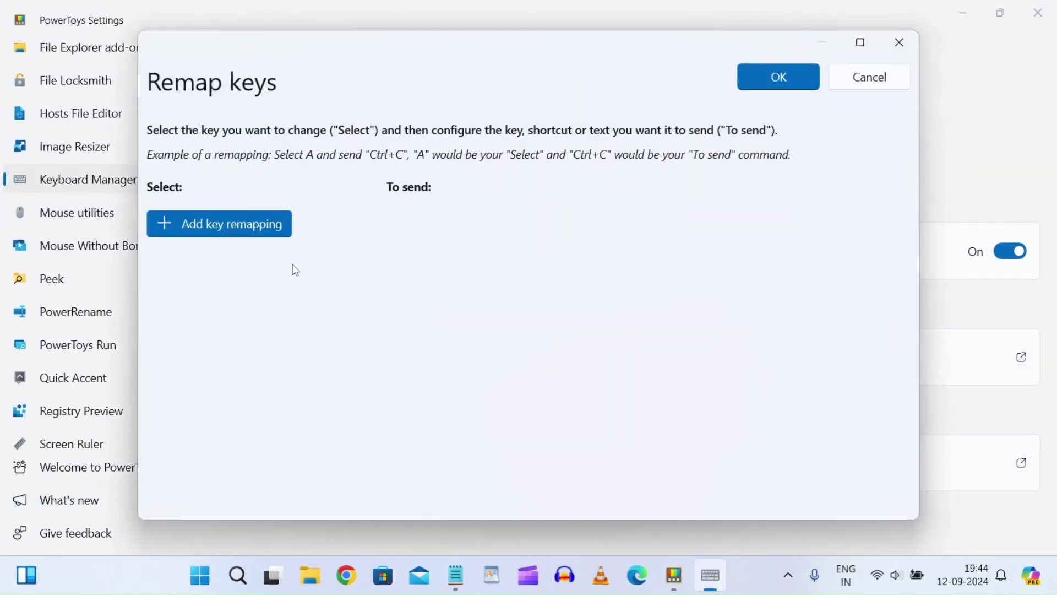
{"action": "left_click", "coordinate": [238, 228]}
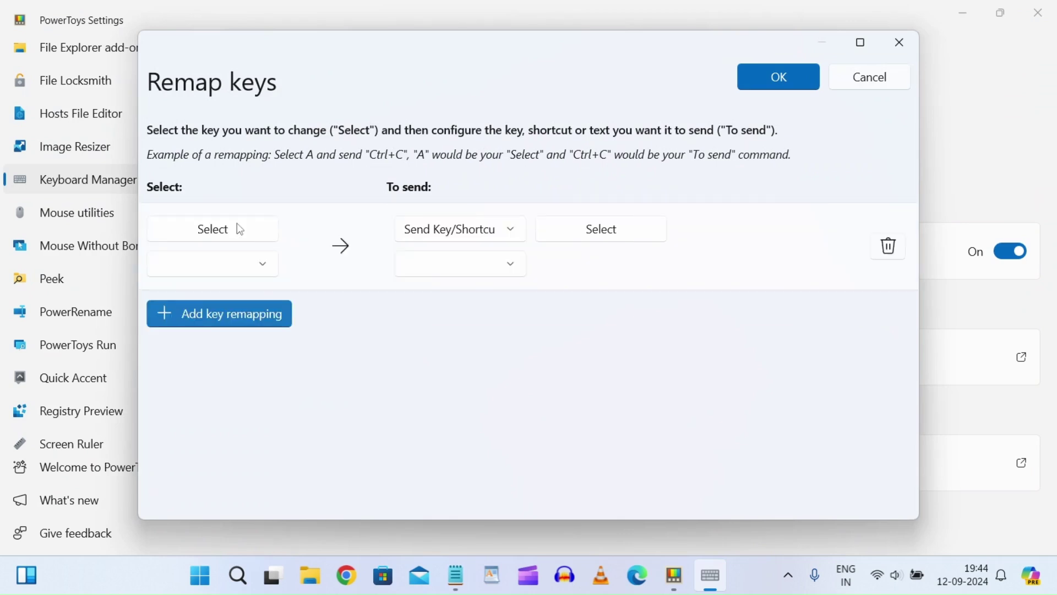
{"action": "left_click", "coordinate": [264, 267]}
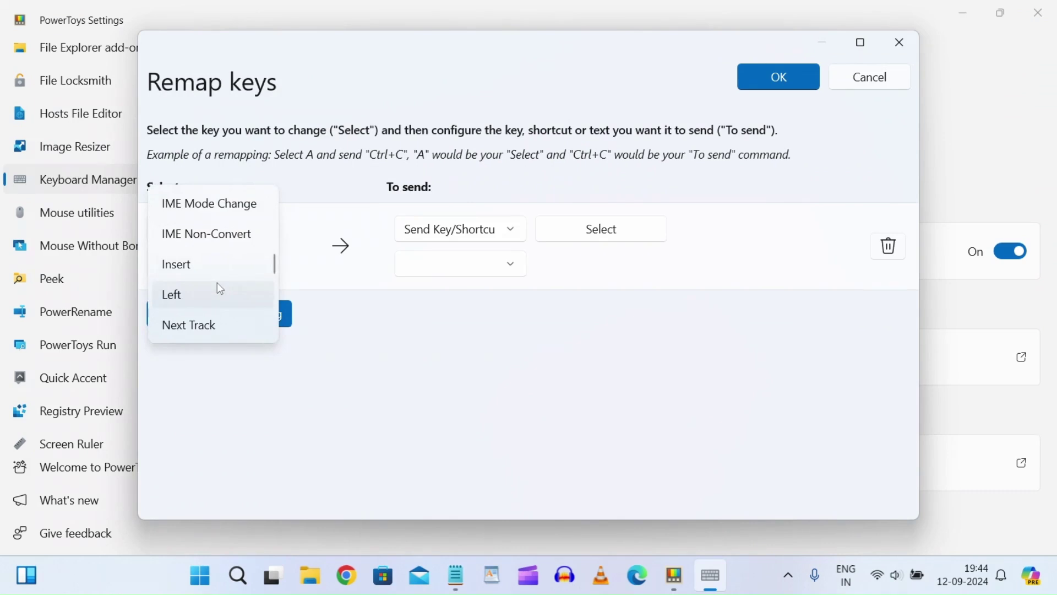
{"action": "key", "text": "b"}
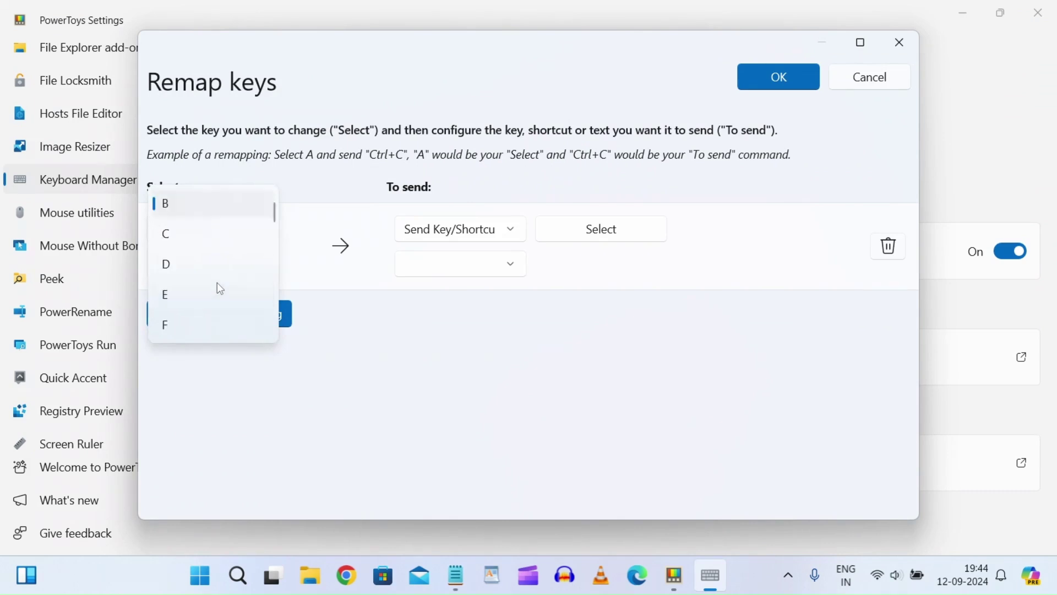
{"action": "left_click", "coordinate": [188, 206]}
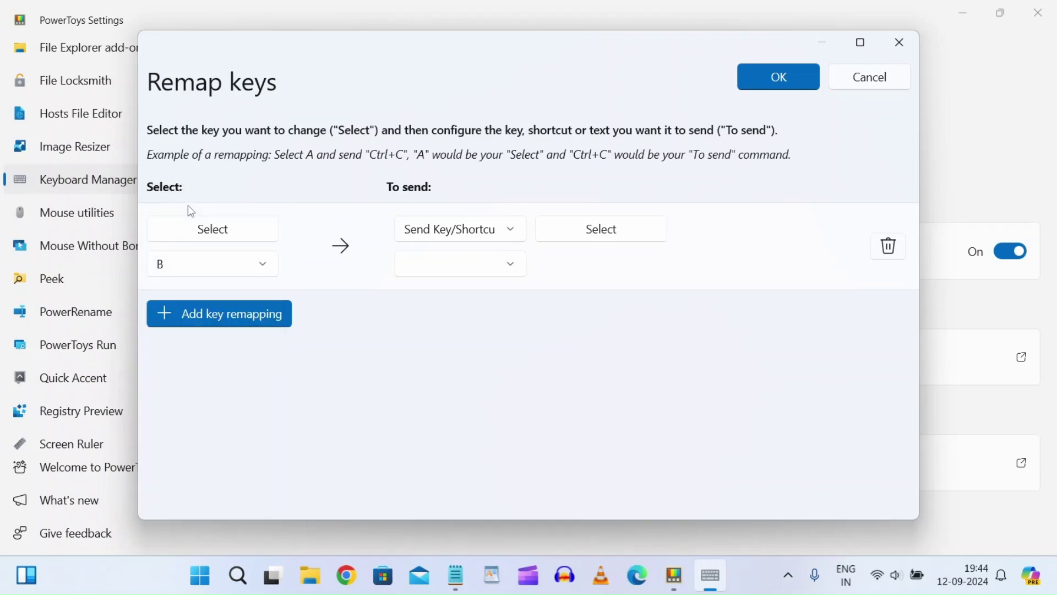
Map B to Disable and save, continuing past the no-assignment warning.
{"action": "left_click", "coordinate": [508, 266]}
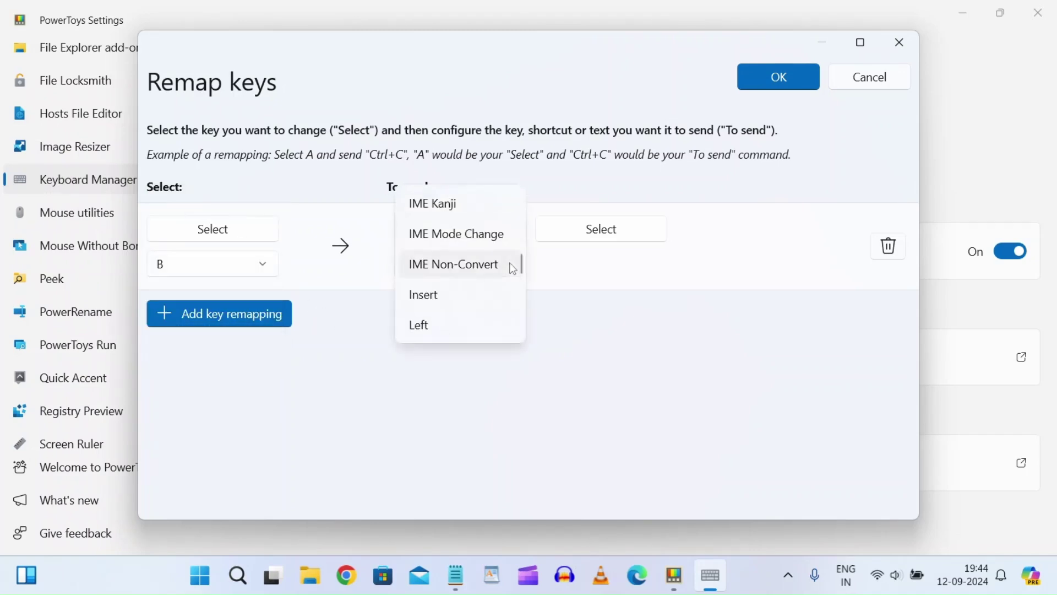
{"action": "left_click", "coordinate": [480, 271]}
{"action": "left_click", "coordinate": [509, 267]}
{"action": "left_click_drag", "start_coordinate": [523, 270], "coordinate": [520, 205]}
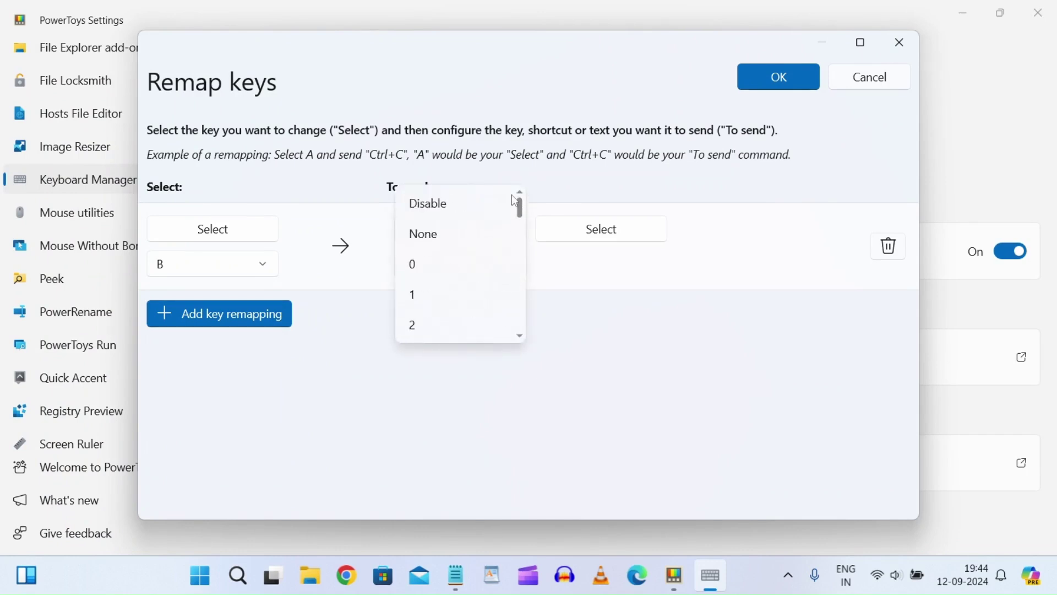
{"action": "left_click", "coordinate": [448, 209]}
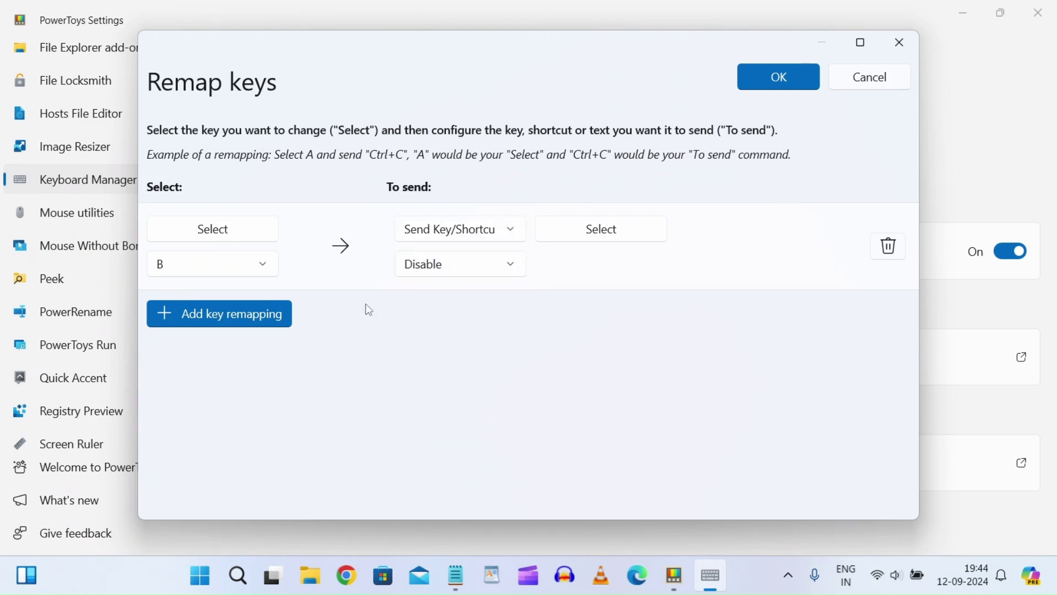
{"action": "left_click", "coordinate": [781, 80]}
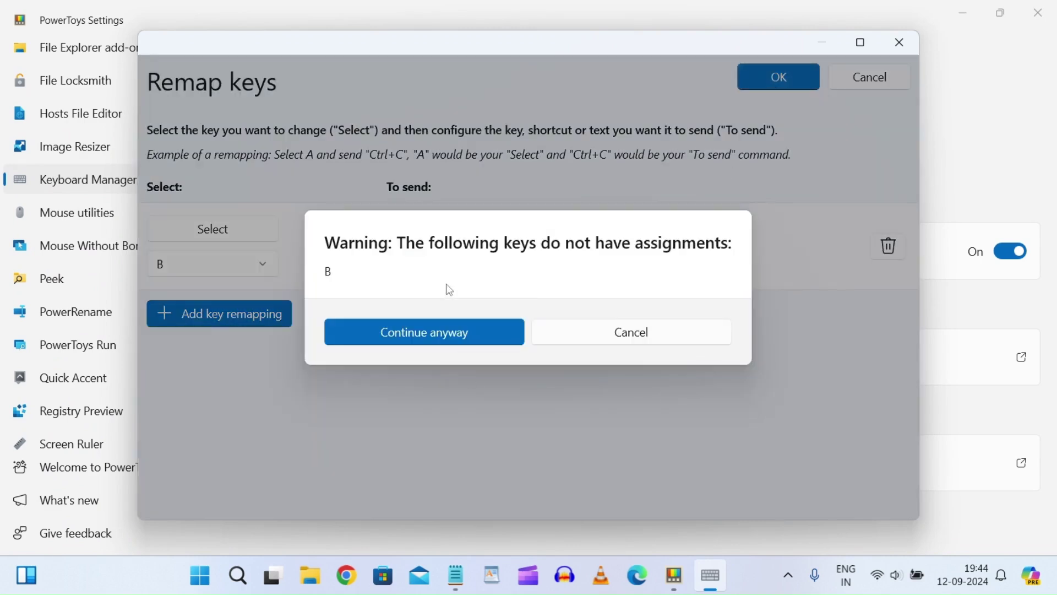
{"action": "left_click", "coordinate": [433, 331]}
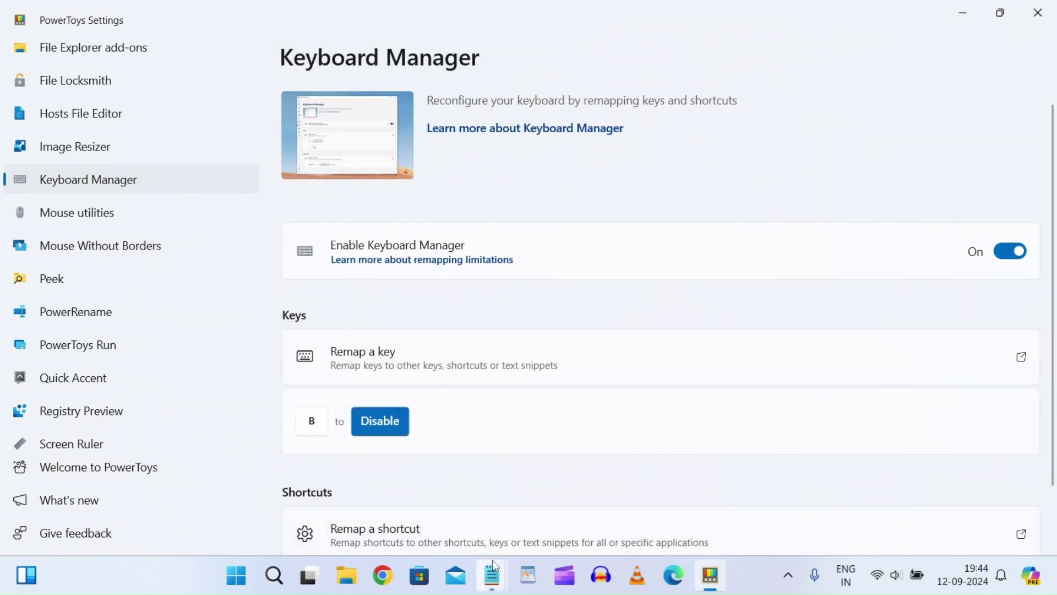
In the Notepad test window, delete 'H', type 'acdefgh' with no b appearing, then minimize.
{"action": "mouse_move", "coordinate": [495, 572]}
{"action": "left_click", "coordinate": [571, 503]}
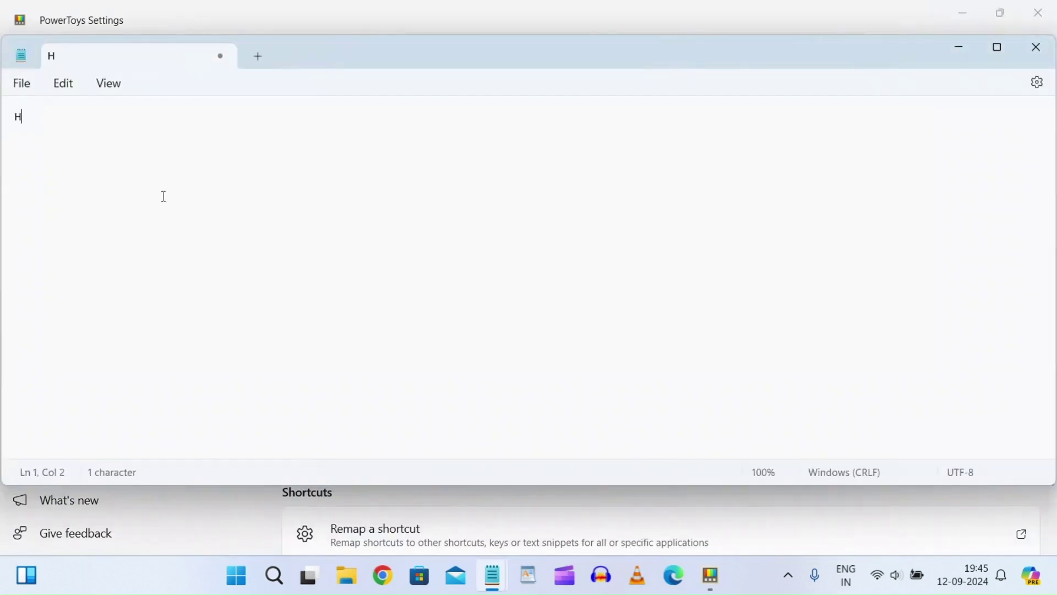
{"action": "key", "text": "BackSpace"}
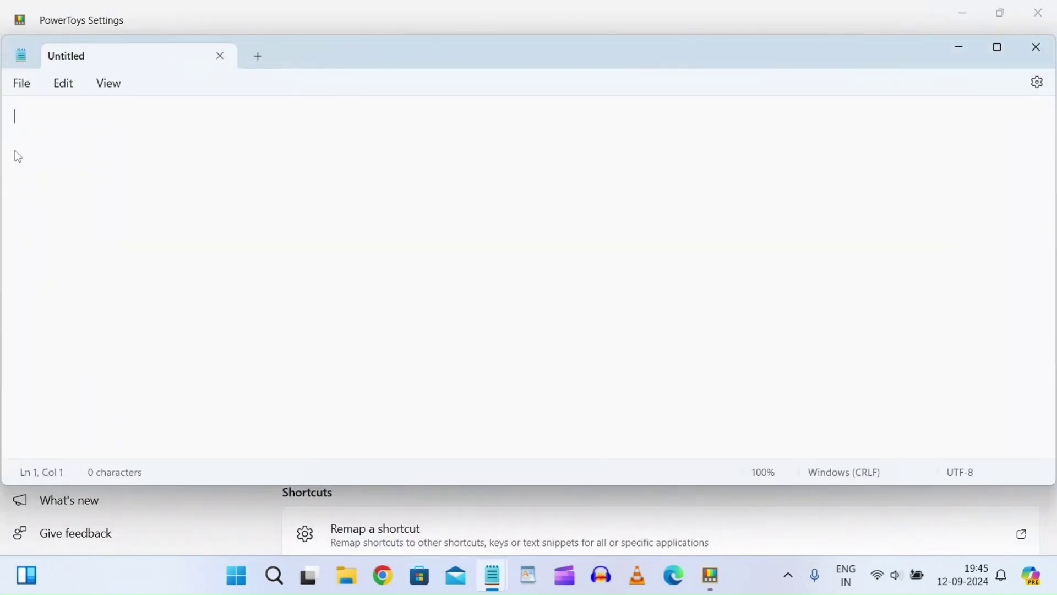
{"action": "type", "text": "a"}
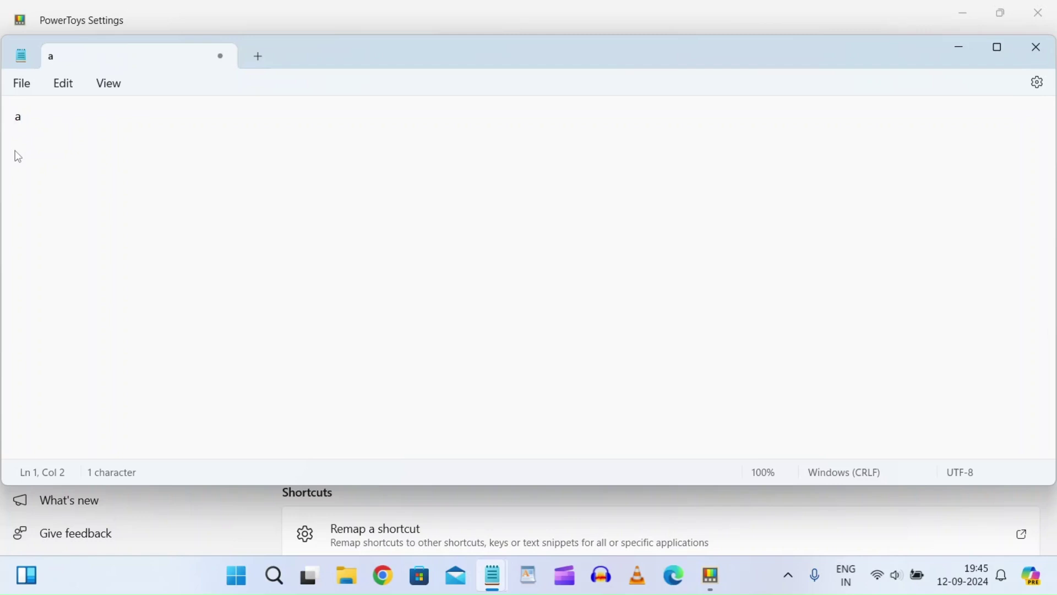
{"action": "type", "text": "cdefgh"}
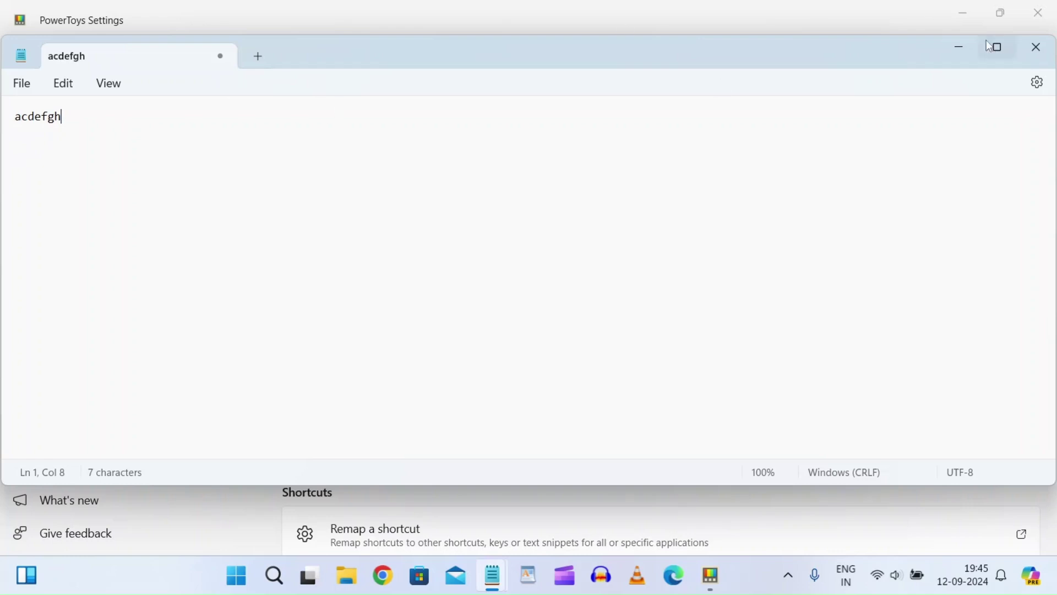
{"action": "left_click", "coordinate": [959, 47]}
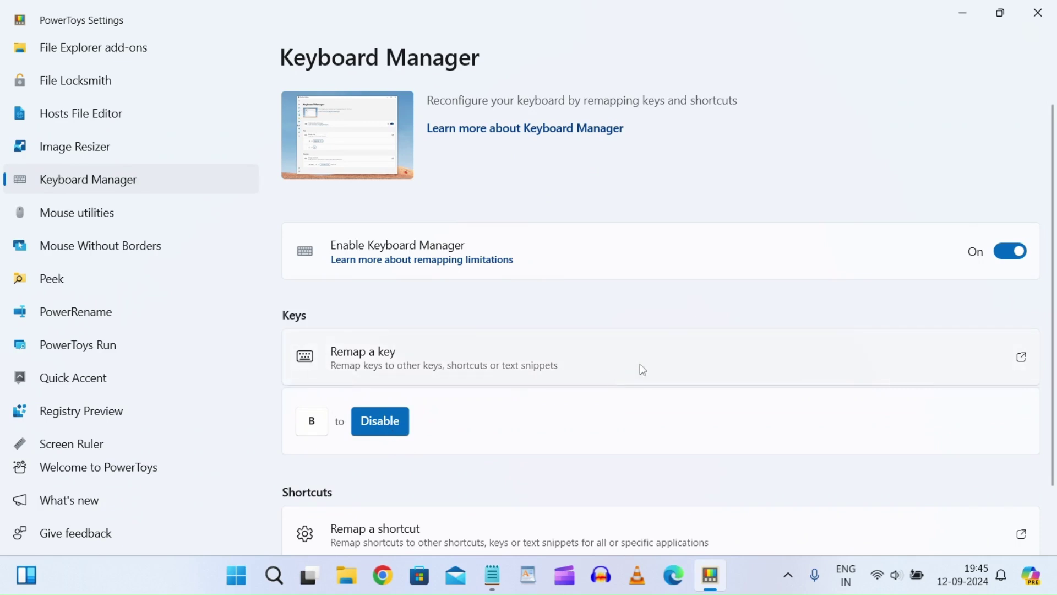
In Remap keys, delete the B to Disable row and save the empty list.
{"action": "left_click", "coordinate": [946, 375]}
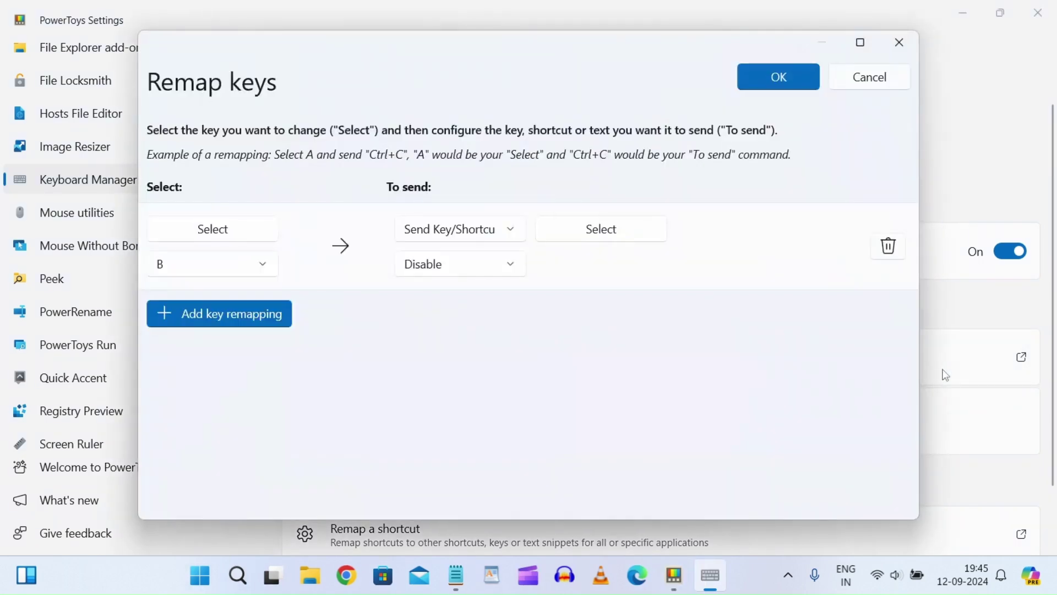
{"action": "left_click", "coordinate": [889, 246]}
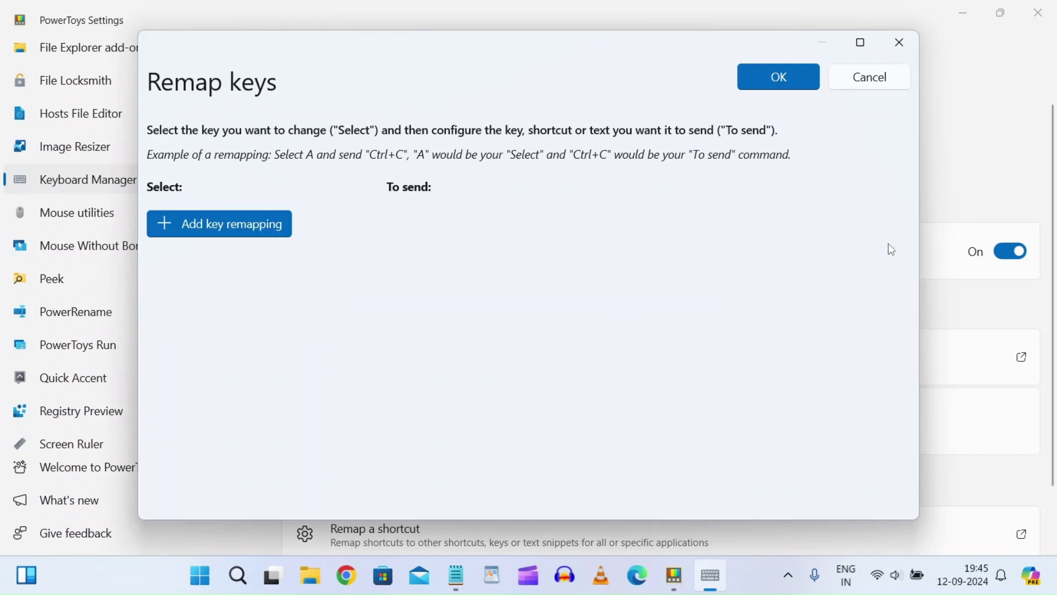
{"action": "left_click", "coordinate": [790, 77]}
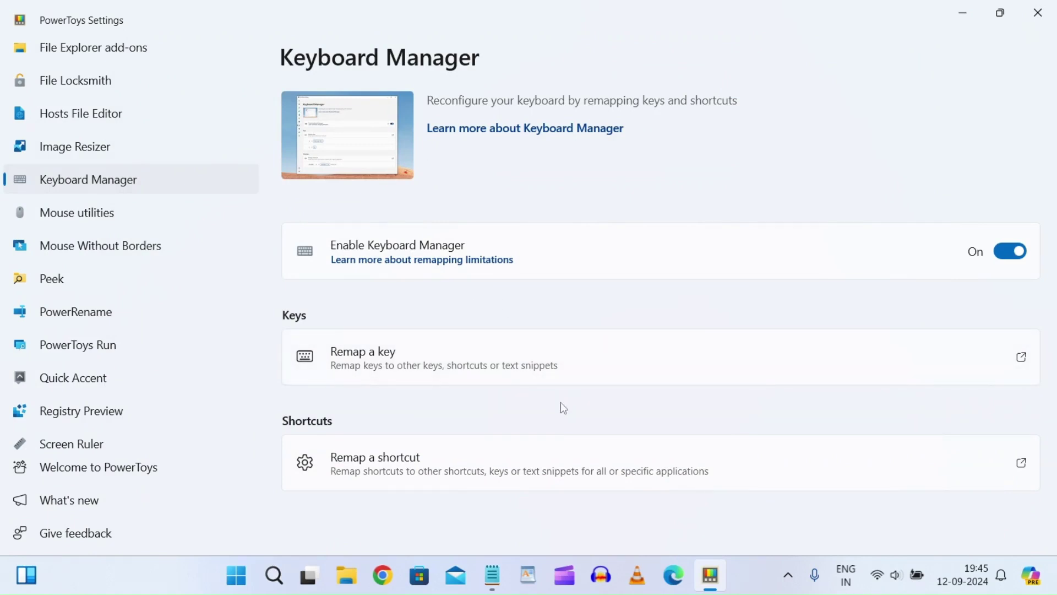
In the acdefgh Notepad window, type 'a' and a run of b's, then minimize.
{"action": "mouse_move", "coordinate": [493, 575]}
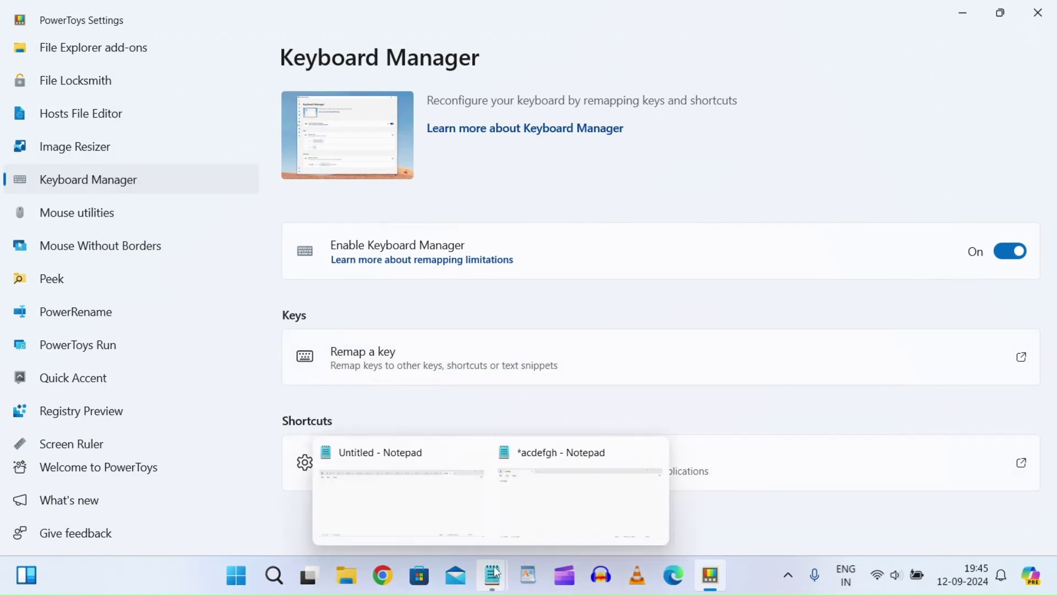
{"action": "left_click", "coordinate": [589, 519]}
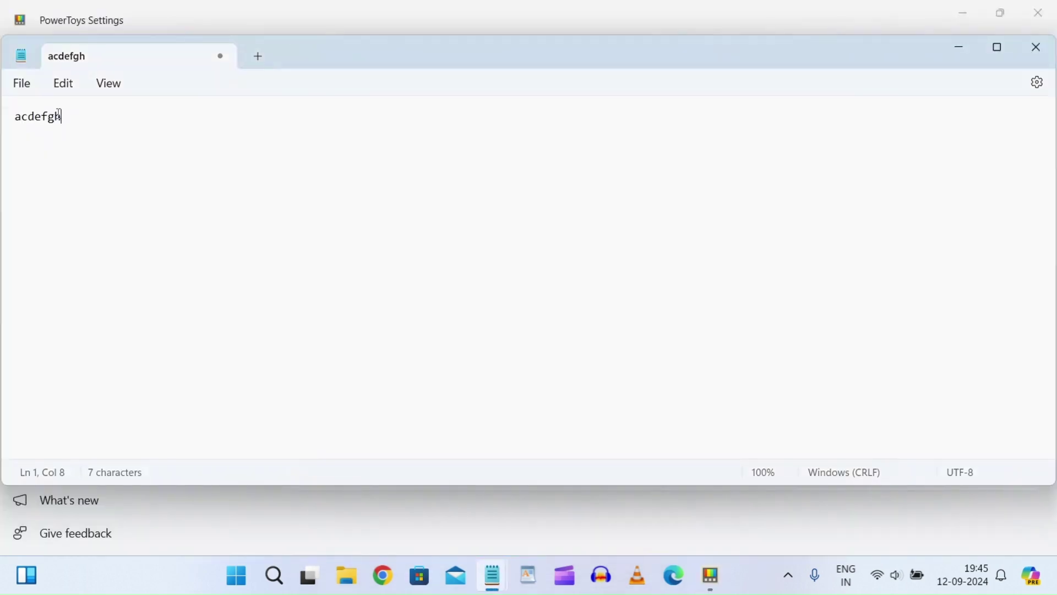
{"action": "type", "text": "abbbb"}
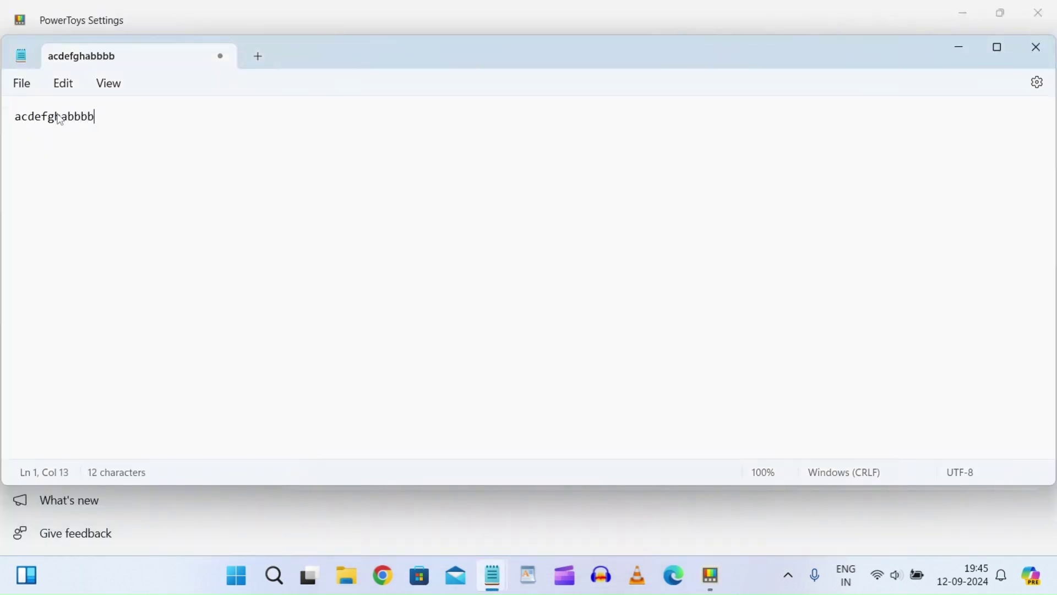
{"action": "type", "text": "bbbbbbbbbbbbbbbb"}
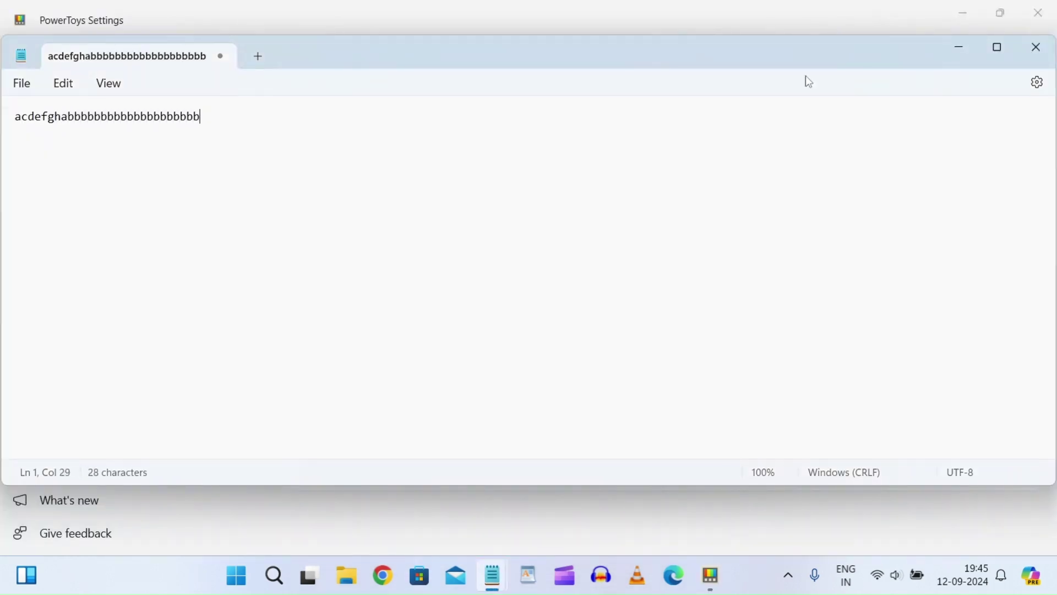
{"action": "left_click", "coordinate": [964, 54]}
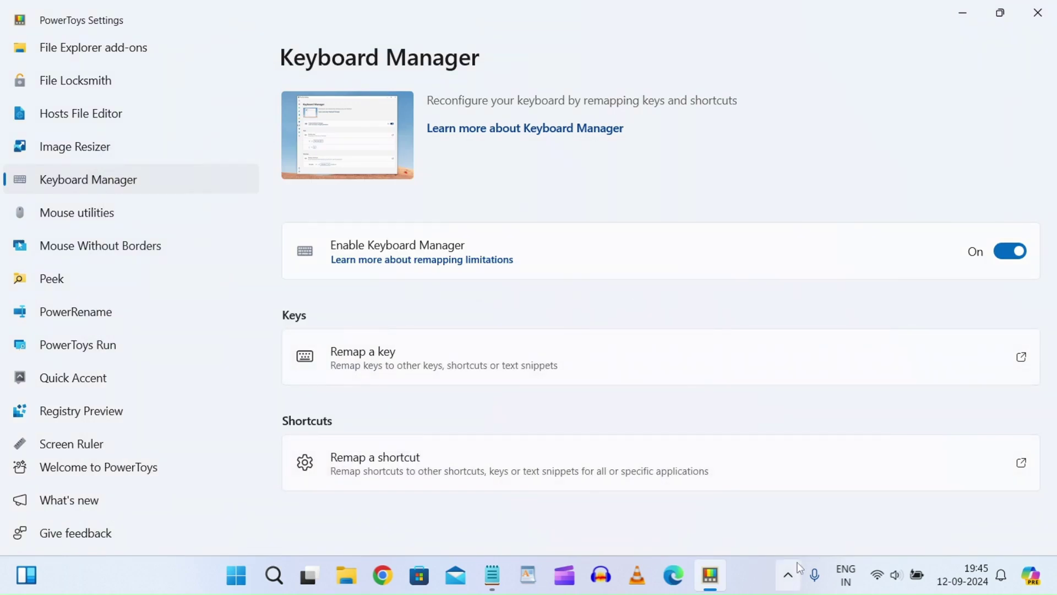
Switch Keyboard Manager off from the tray's PowerToys Quick access All apps list, then close it.
{"action": "left_click", "coordinate": [792, 575]}
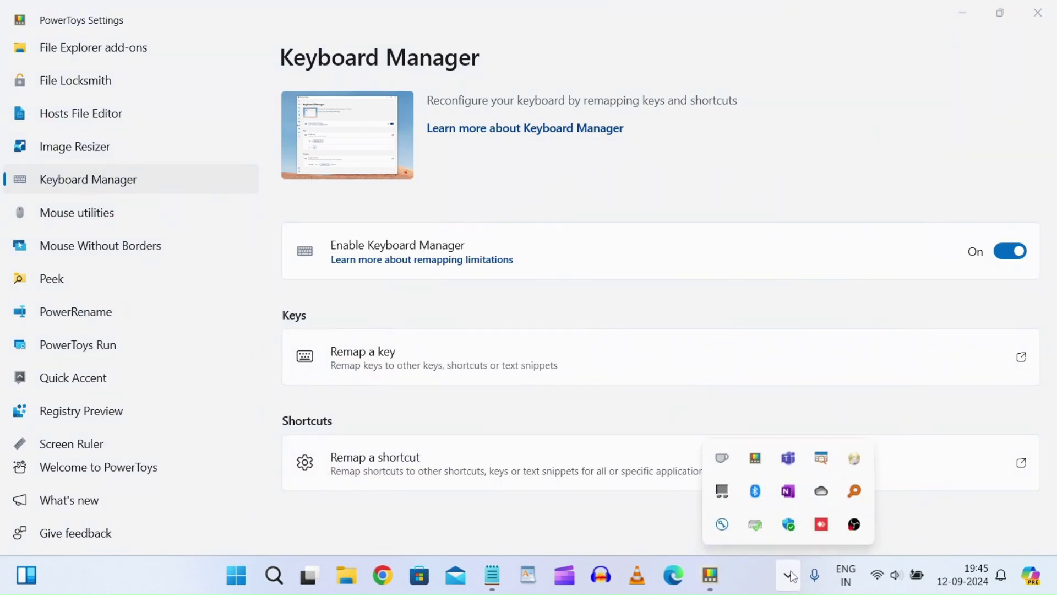
{"action": "left_click", "coordinate": [760, 468]}
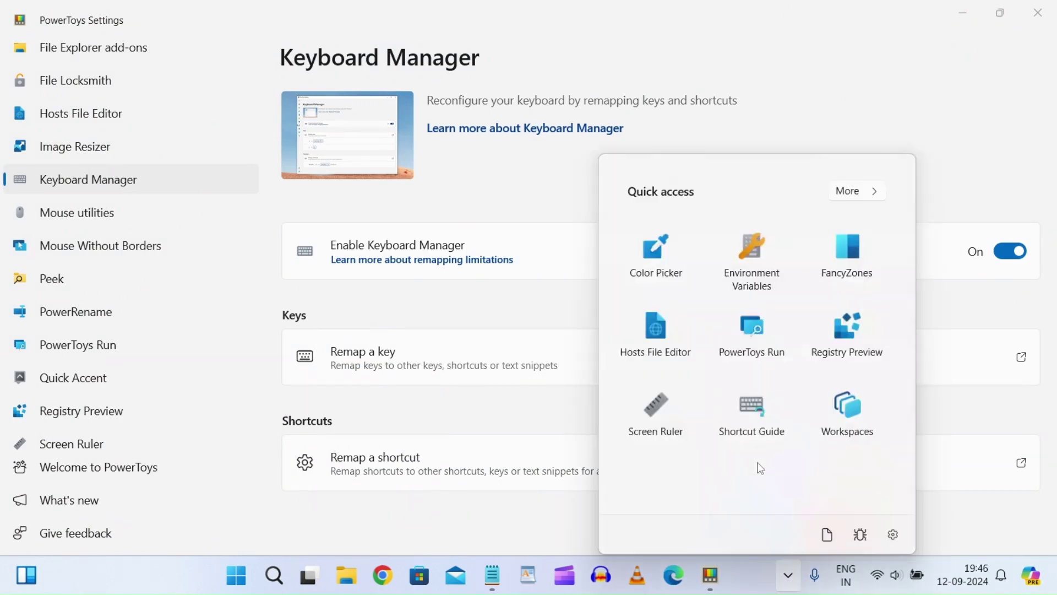
{"action": "left_click", "coordinate": [858, 200]}
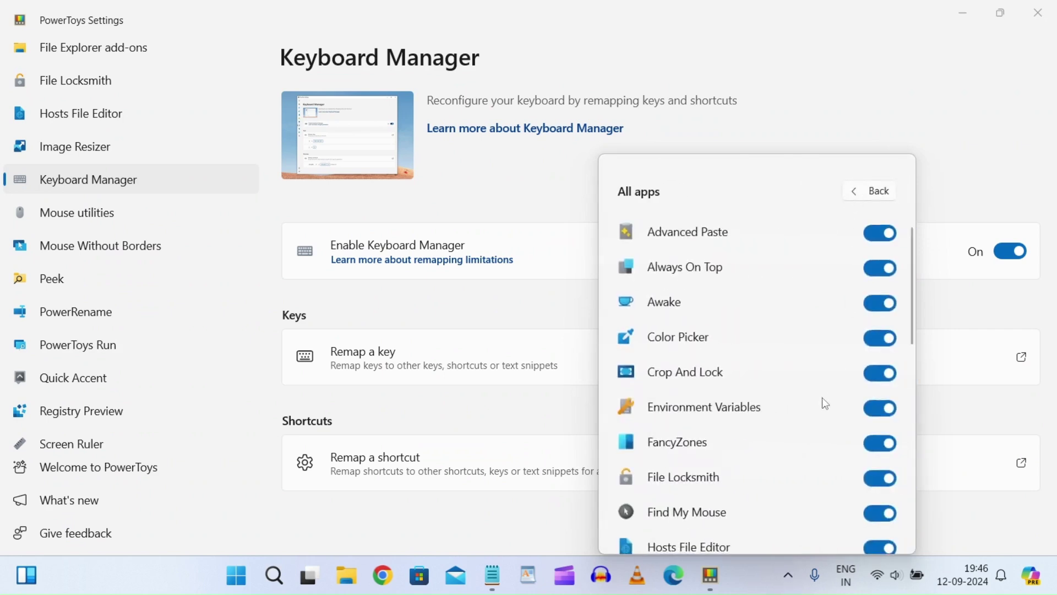
{"action": "scroll", "coordinate": [823, 404], "scroll_direction": "down", "scroll_amount": 5}
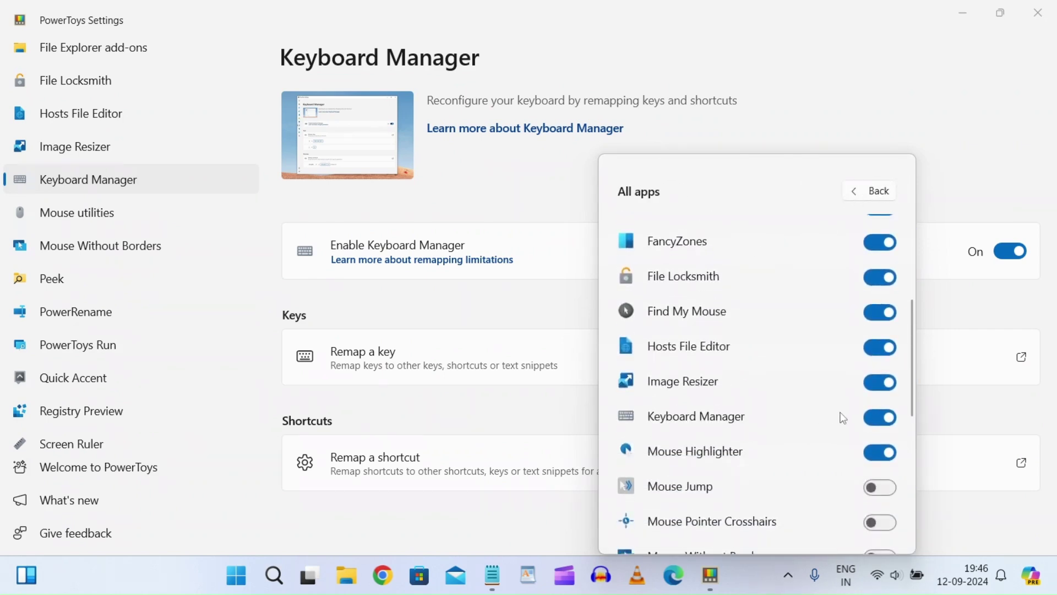
{"action": "left_click", "coordinate": [874, 419]}
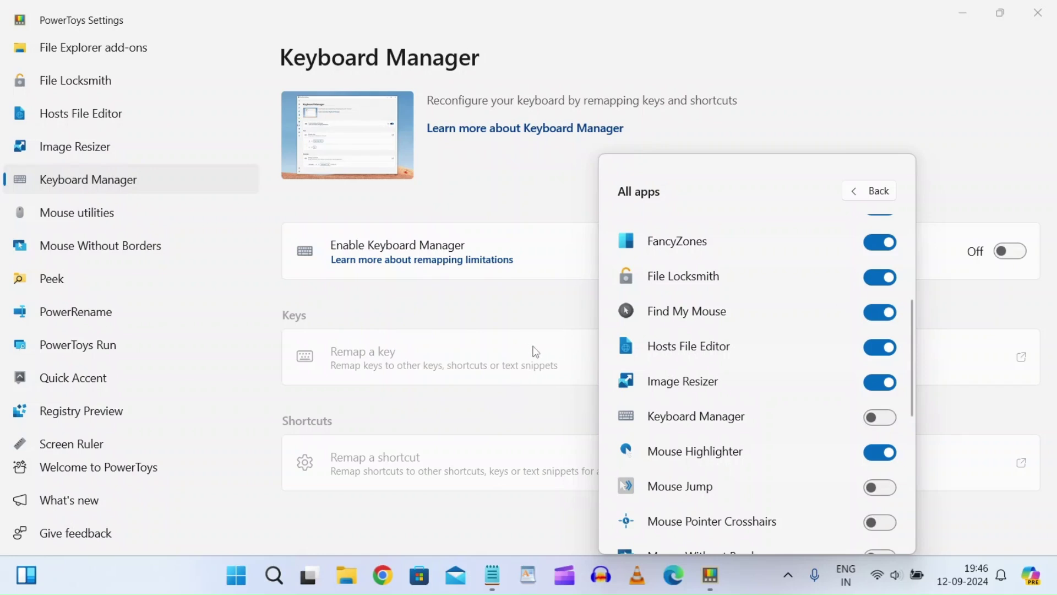
{"action": "left_click", "coordinate": [529, 322]}
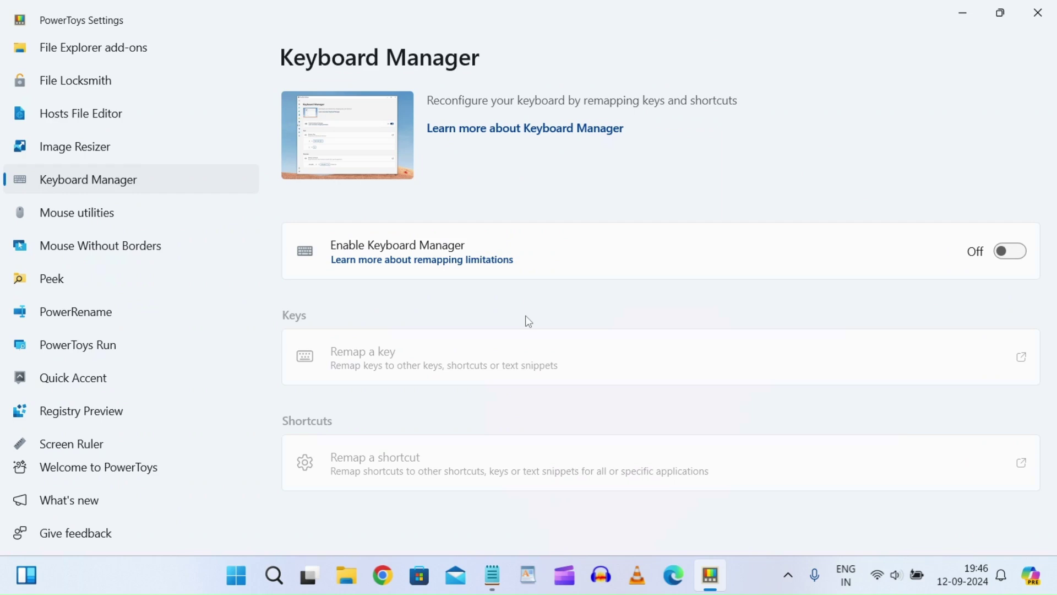